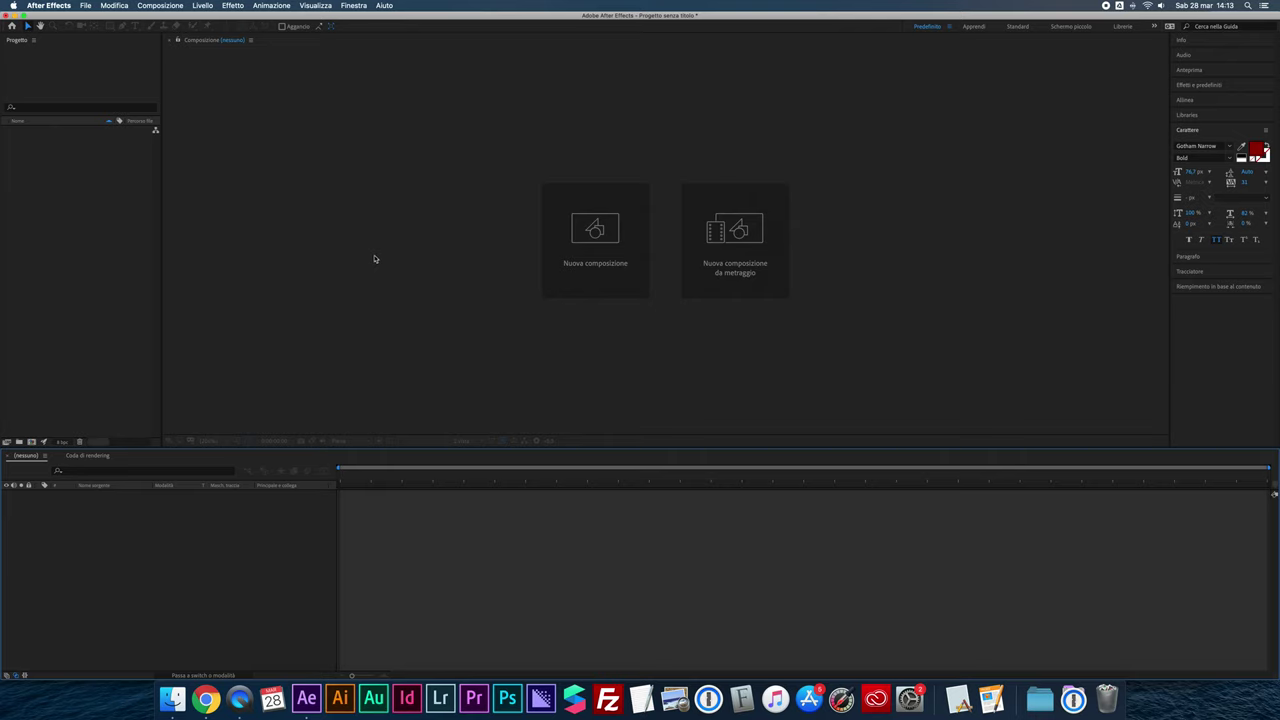
Step: Drag SIASL_video.mp4, IMG_0647.MOV and Preview_TRENTINA_Outside.jpg from Finder's Download folder into the Project panel
left_click(112, 258)
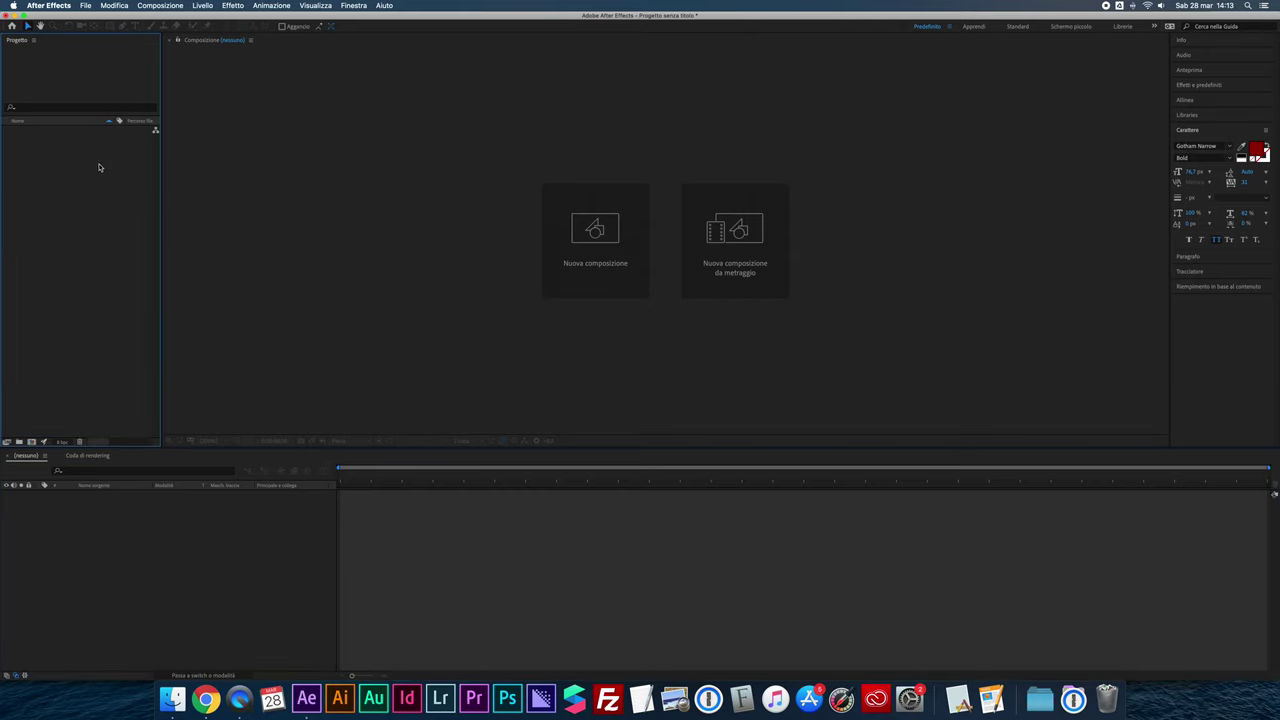
left_click(173, 699)
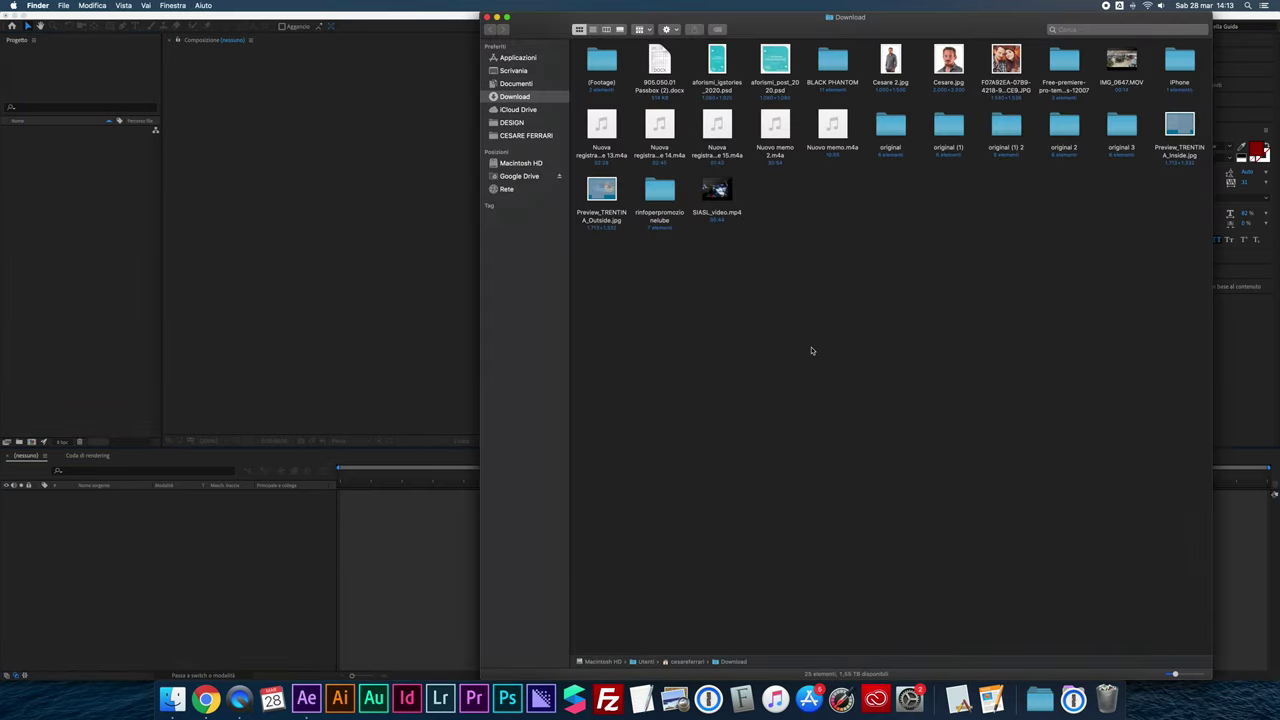
left_click(718, 195)
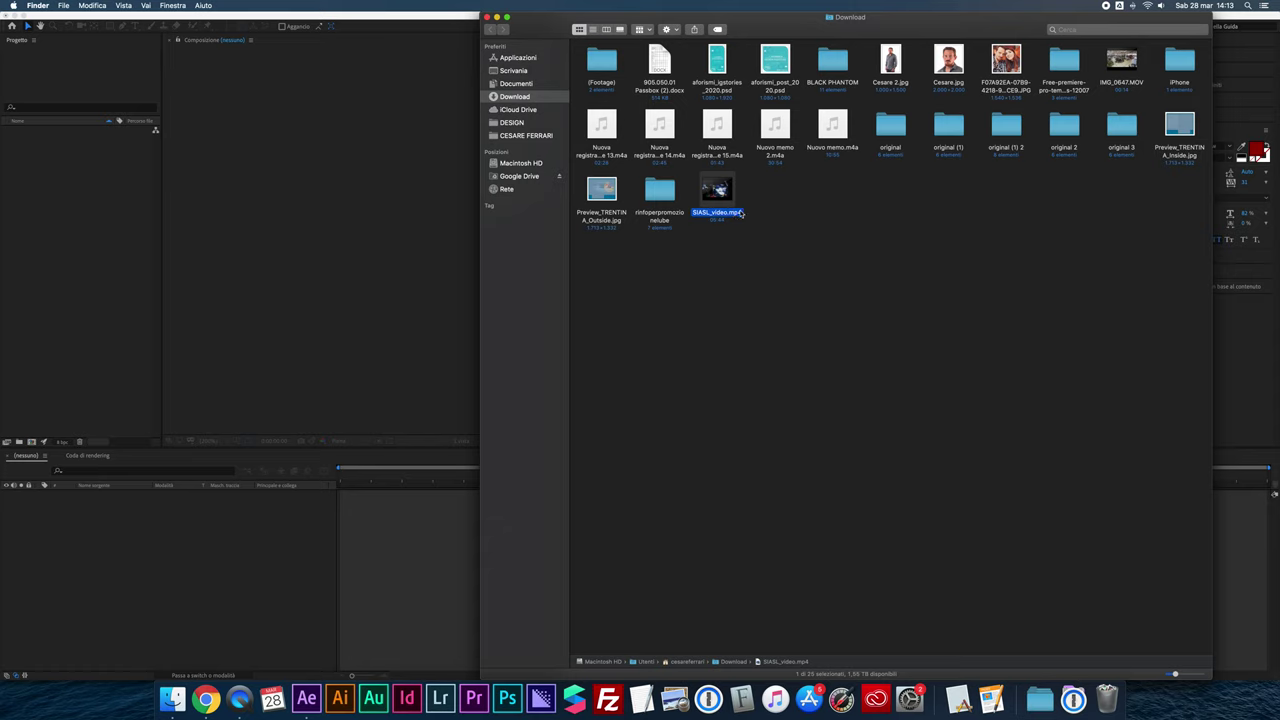
left_click(1128, 80, "super")
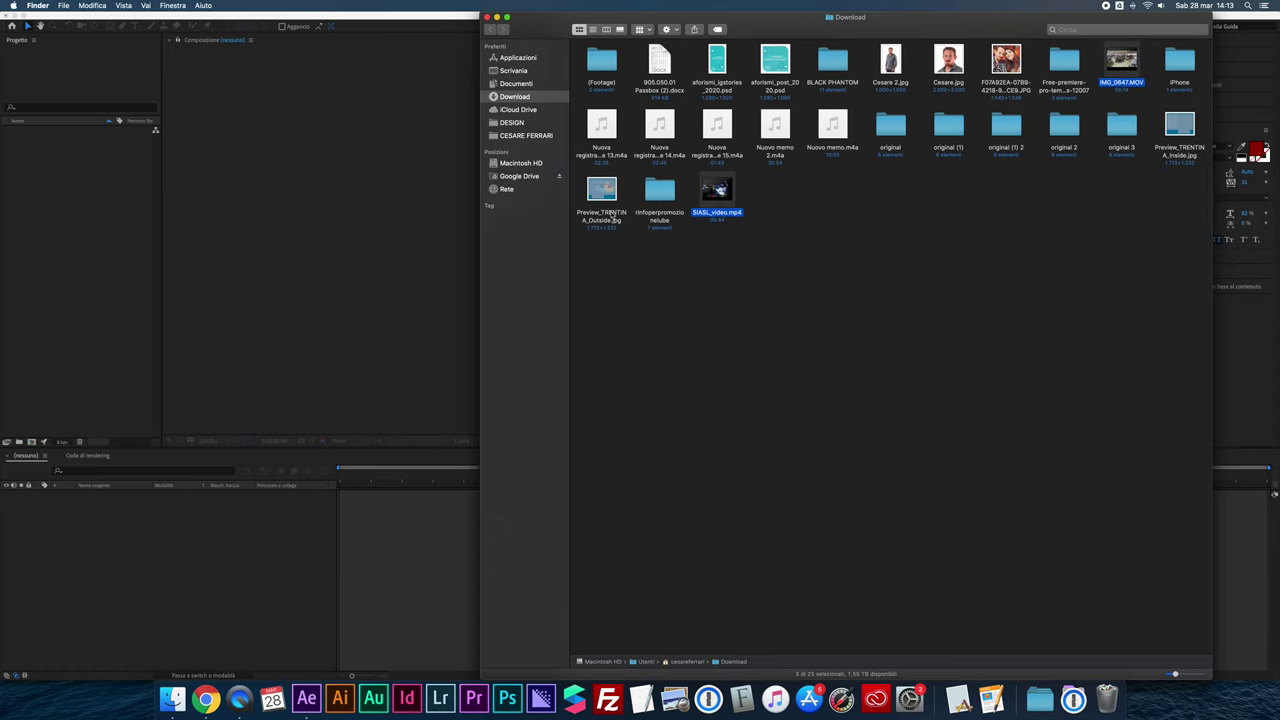
left_click(614, 216, "super")
left_click_drag(612, 200, 100, 221)
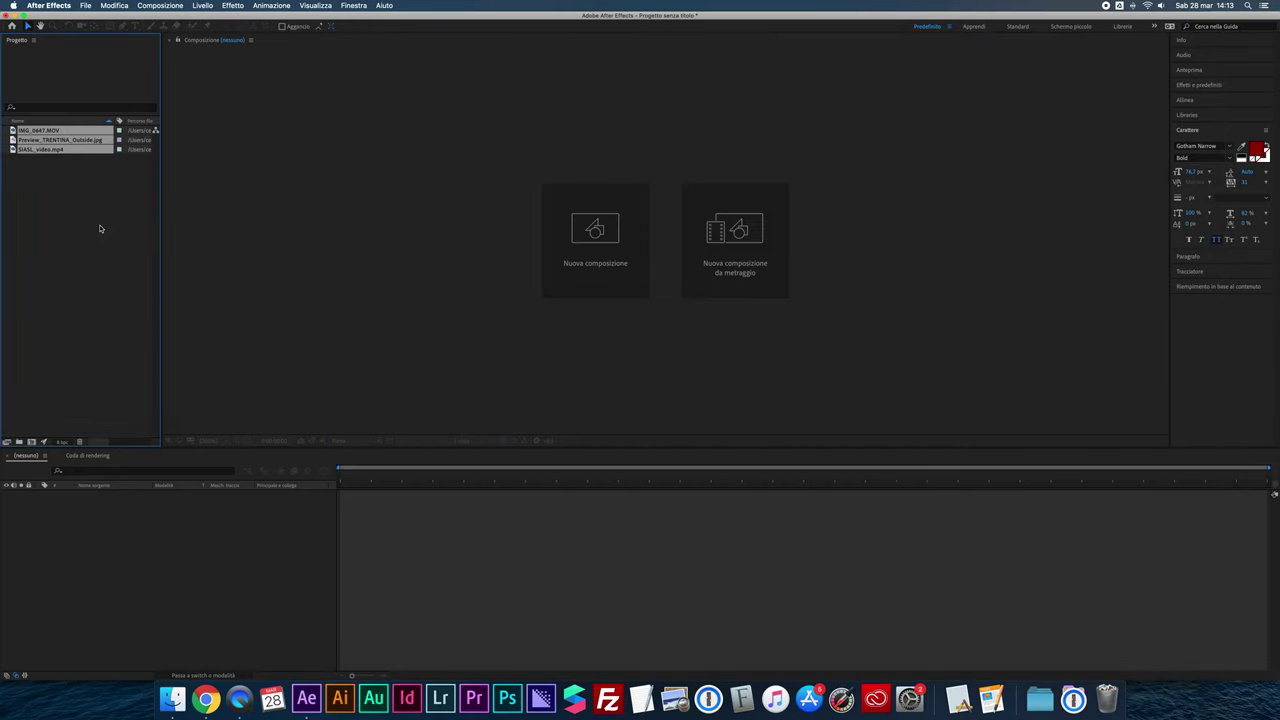
left_click(43, 149)
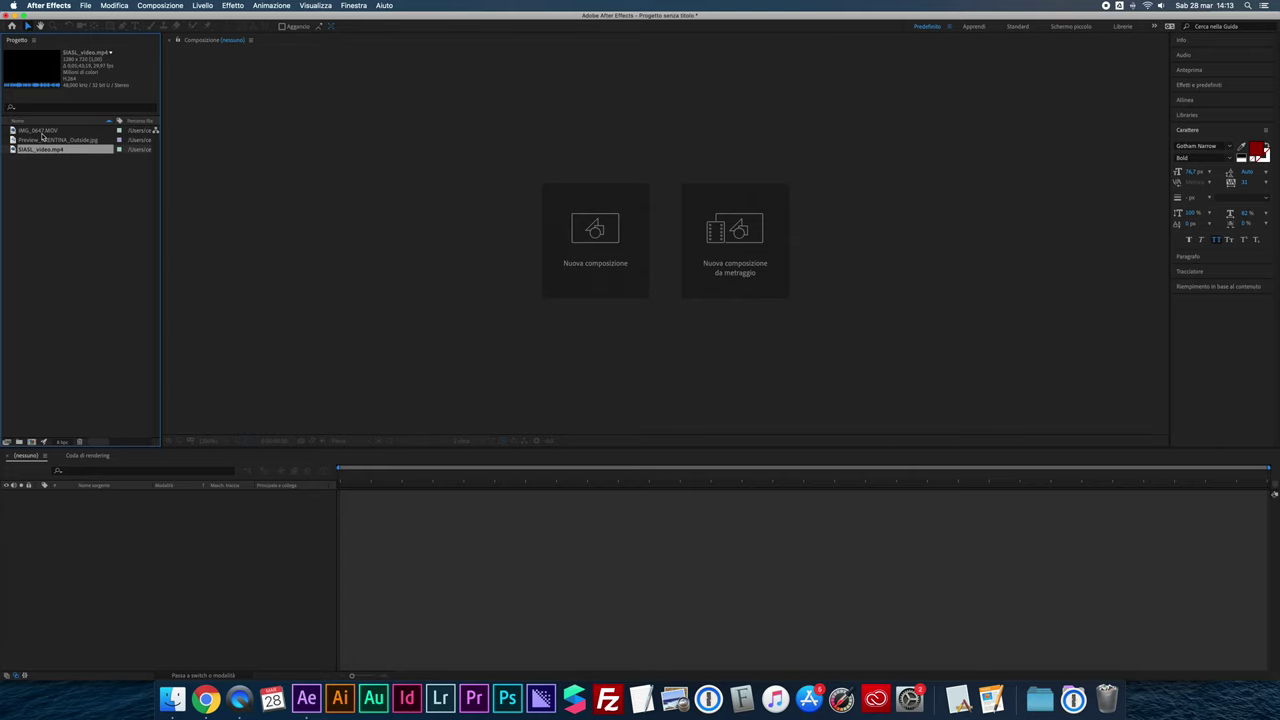
left_click(66, 204)
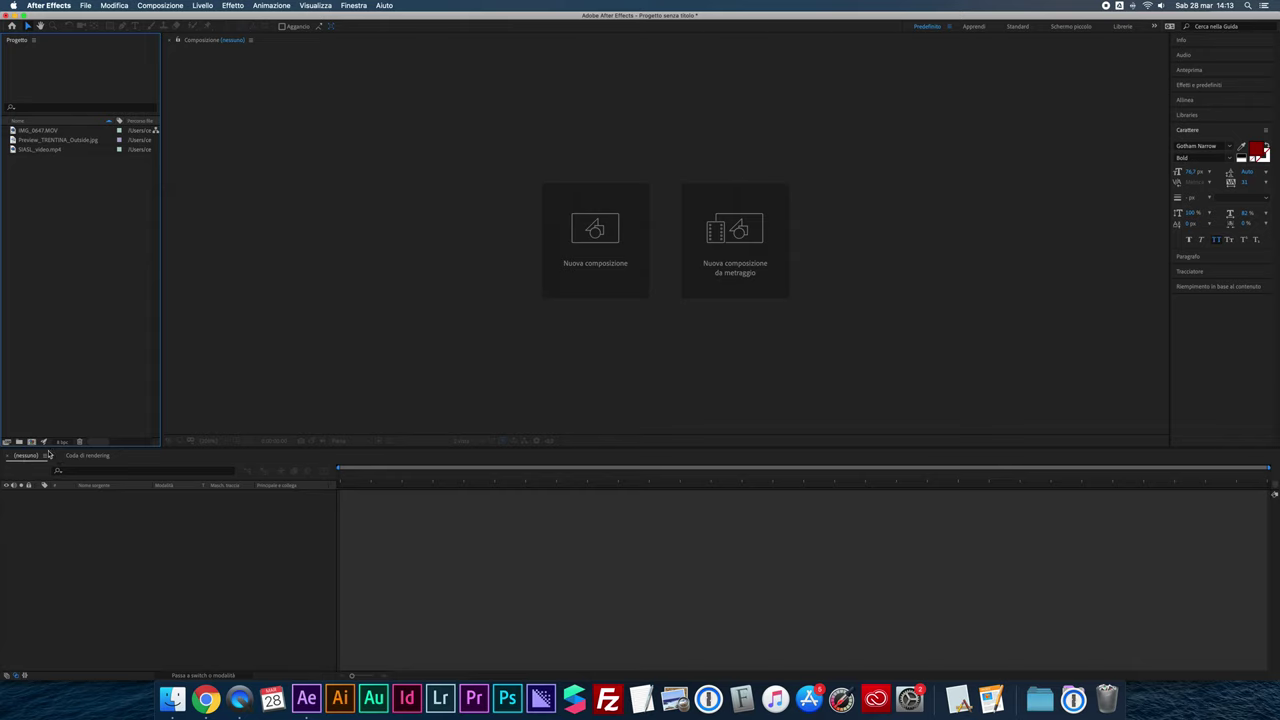
left_click(42, 150)
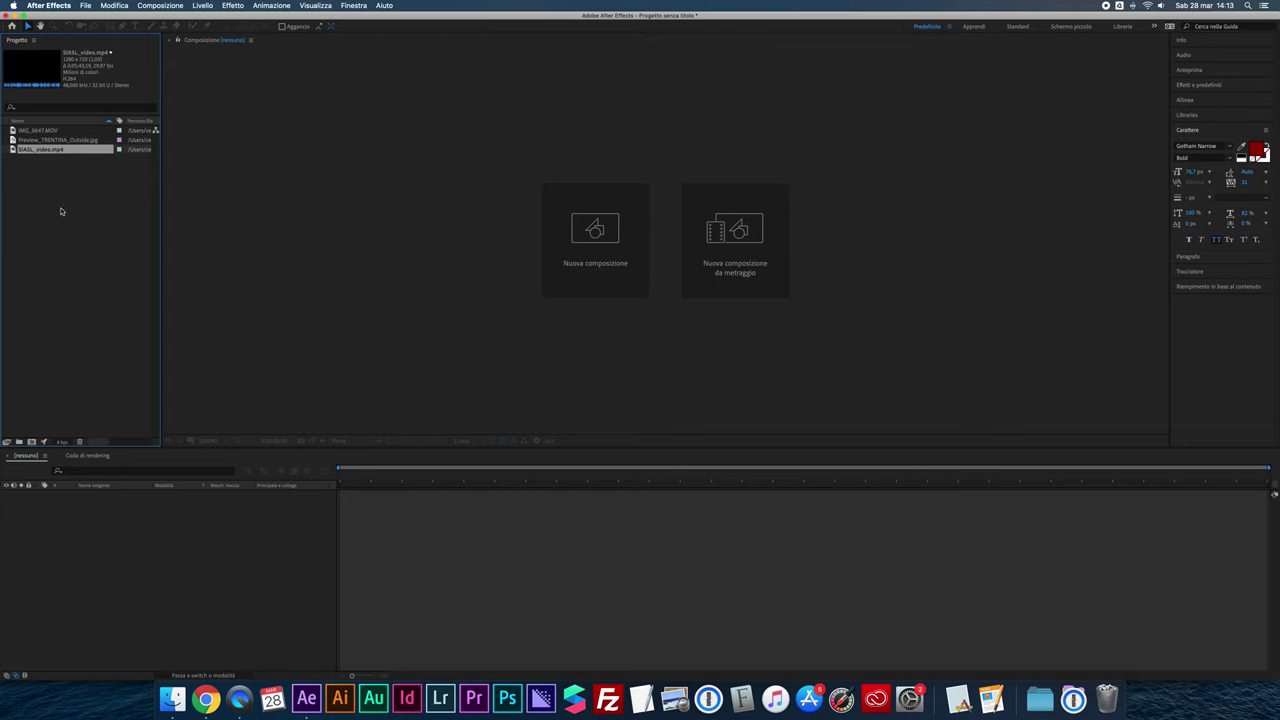
left_click(63, 211)
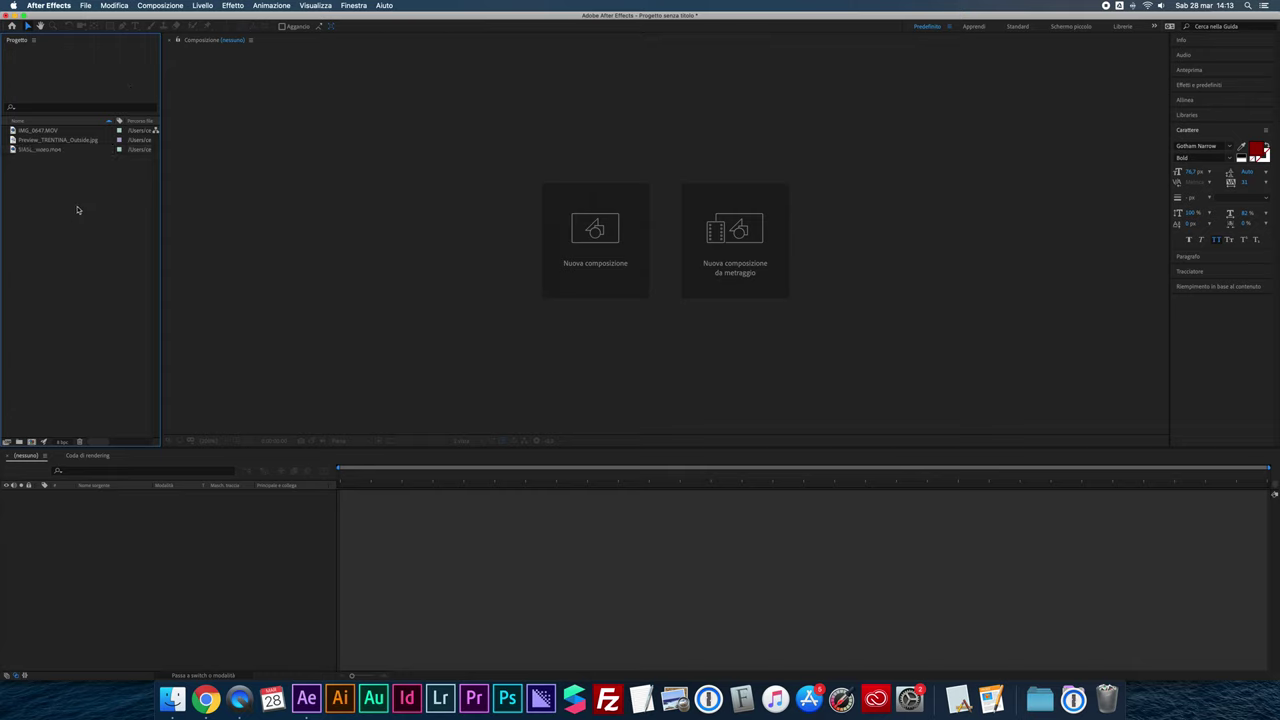
mouse_move(40, 150)
left_mouse_down()
mouse_move(54, 175)
mouse_move(34, 446)
left_mouse_up()
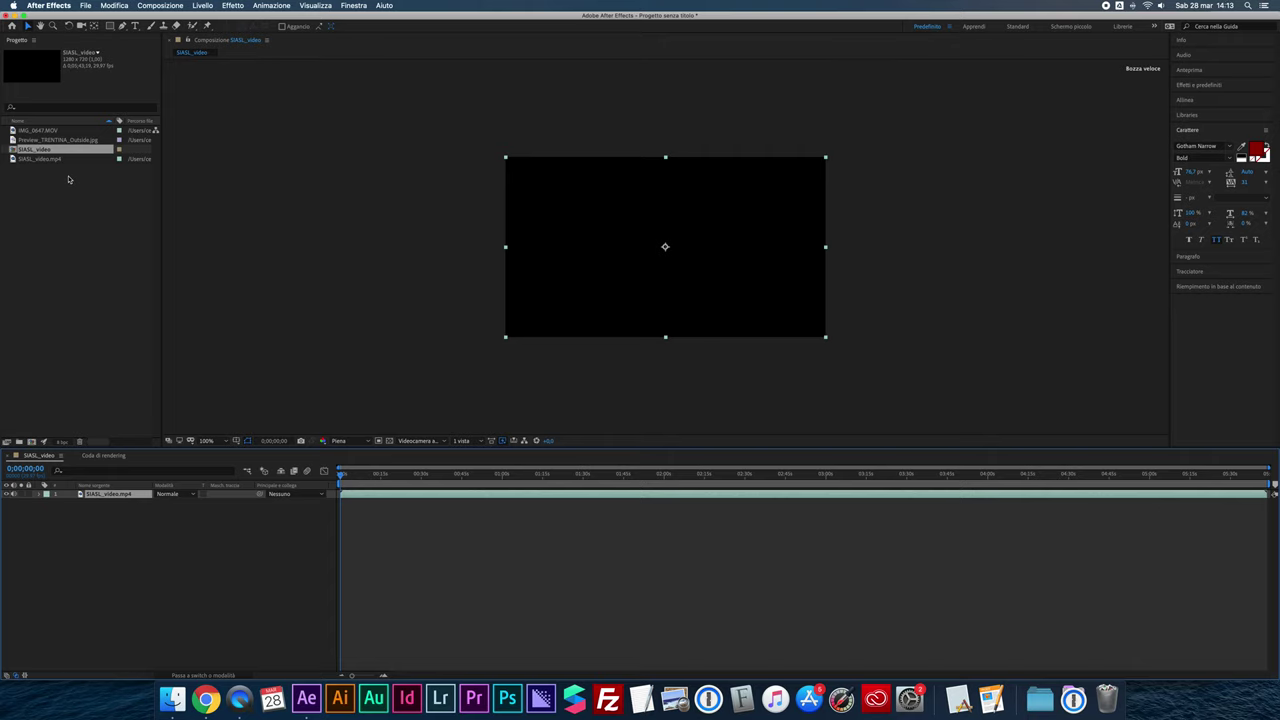
key("Delete")
left_click(69, 179)
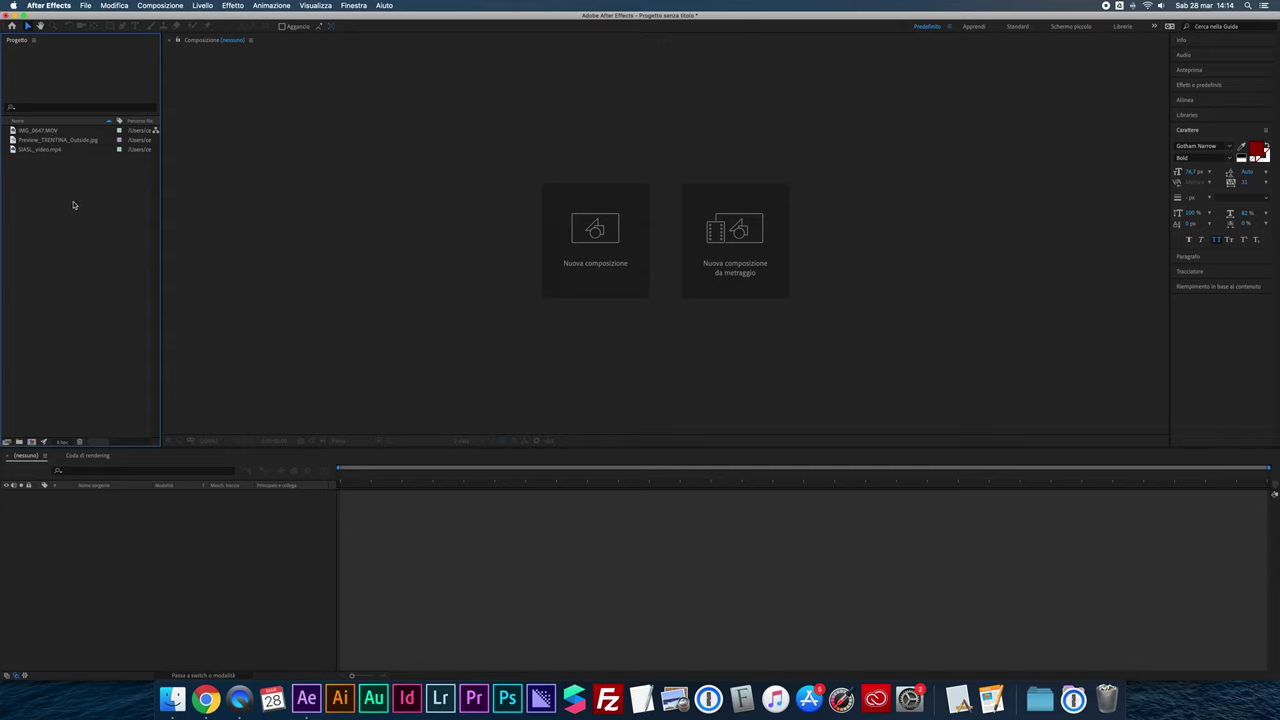
left_click(80, 151)
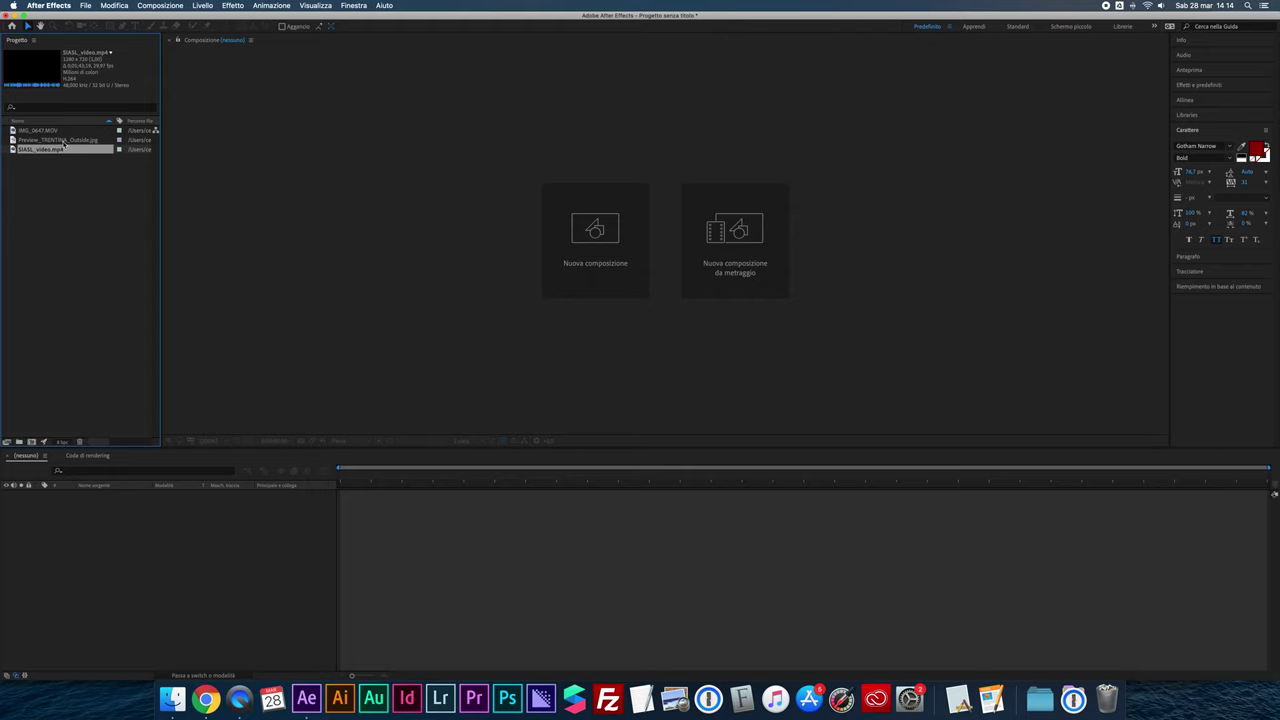
Step: Select all three footage items in the Project panel and choose New Composition from Selection
left_click(66, 131, "super")
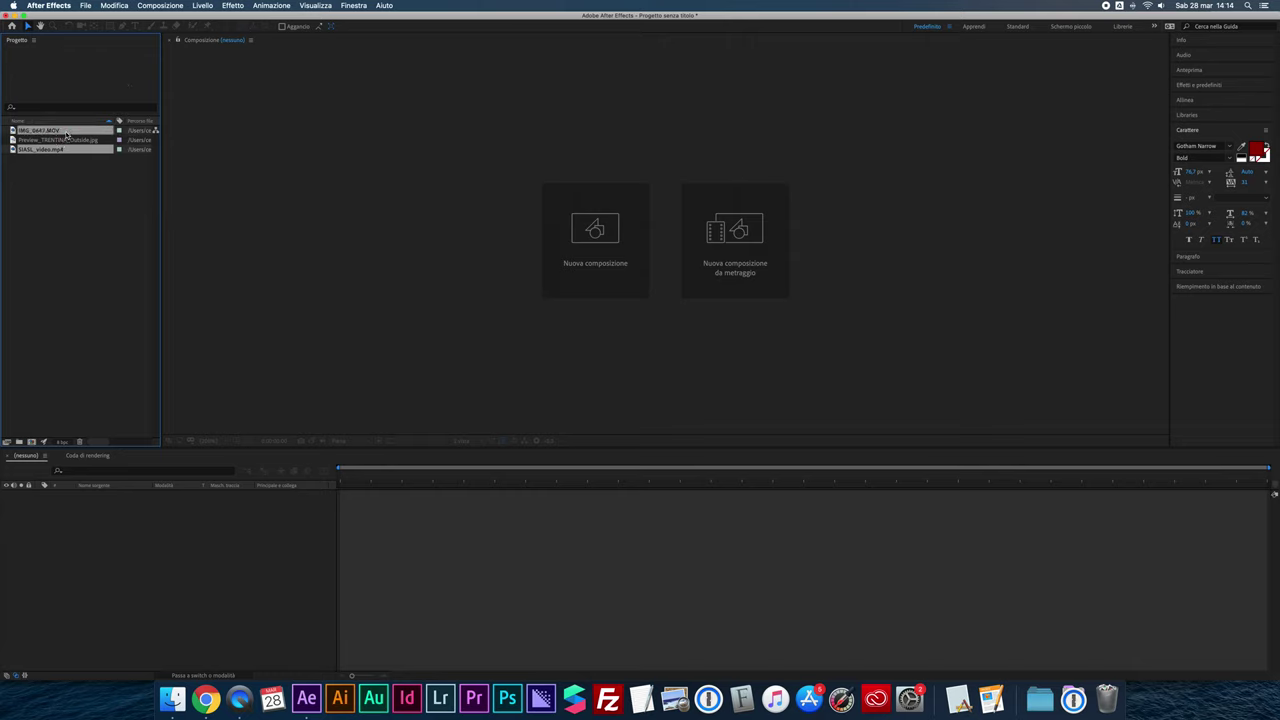
left_click(83, 141, "super")
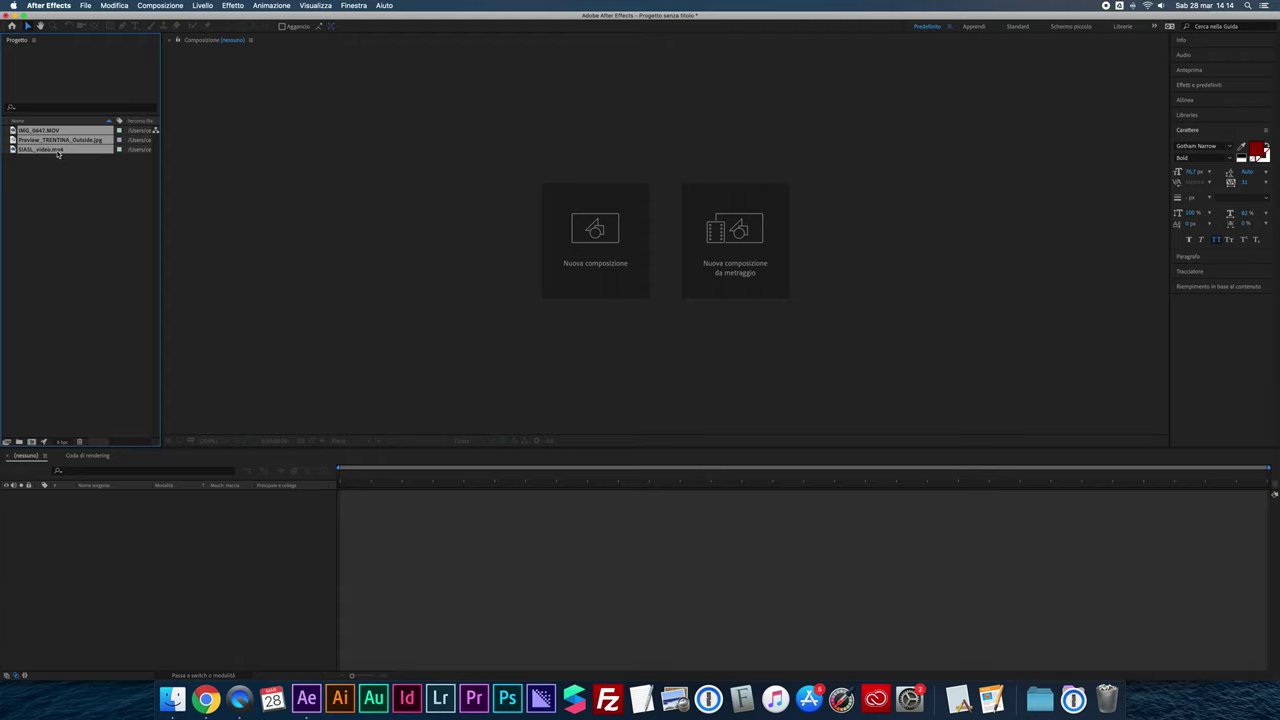
right_click(58, 153)
left_click(143, 178)
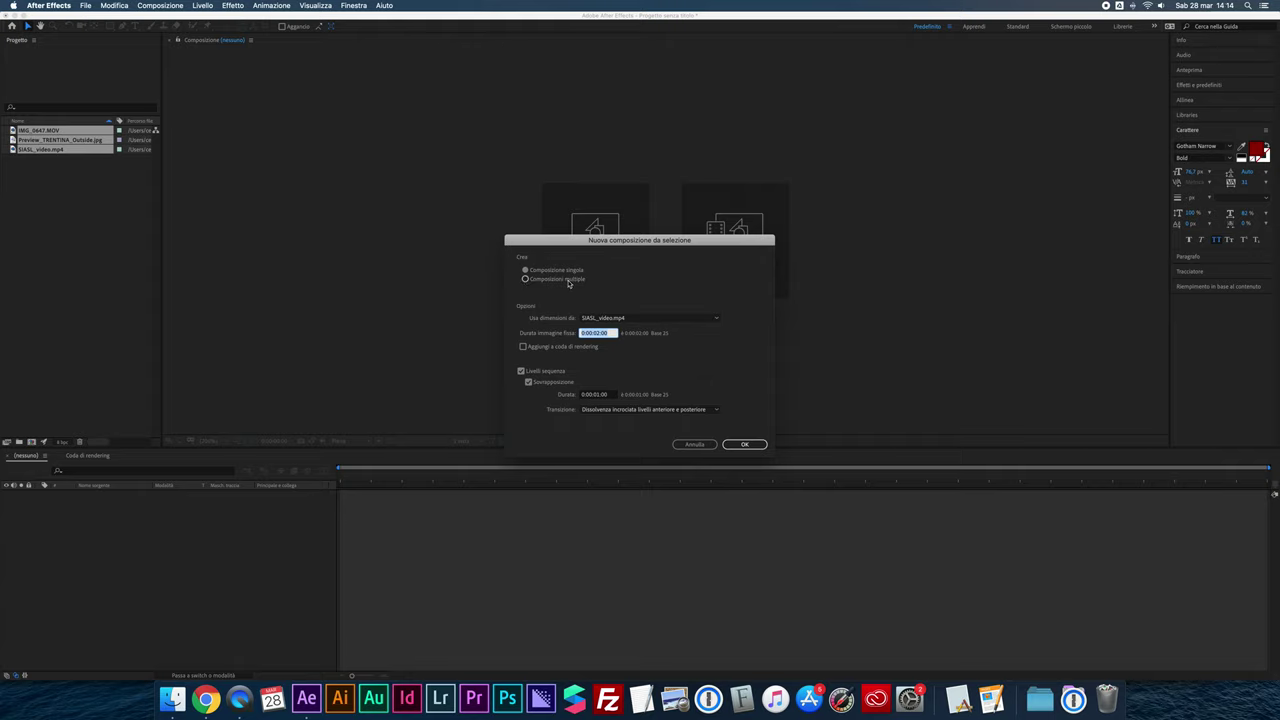
left_click(555, 281)
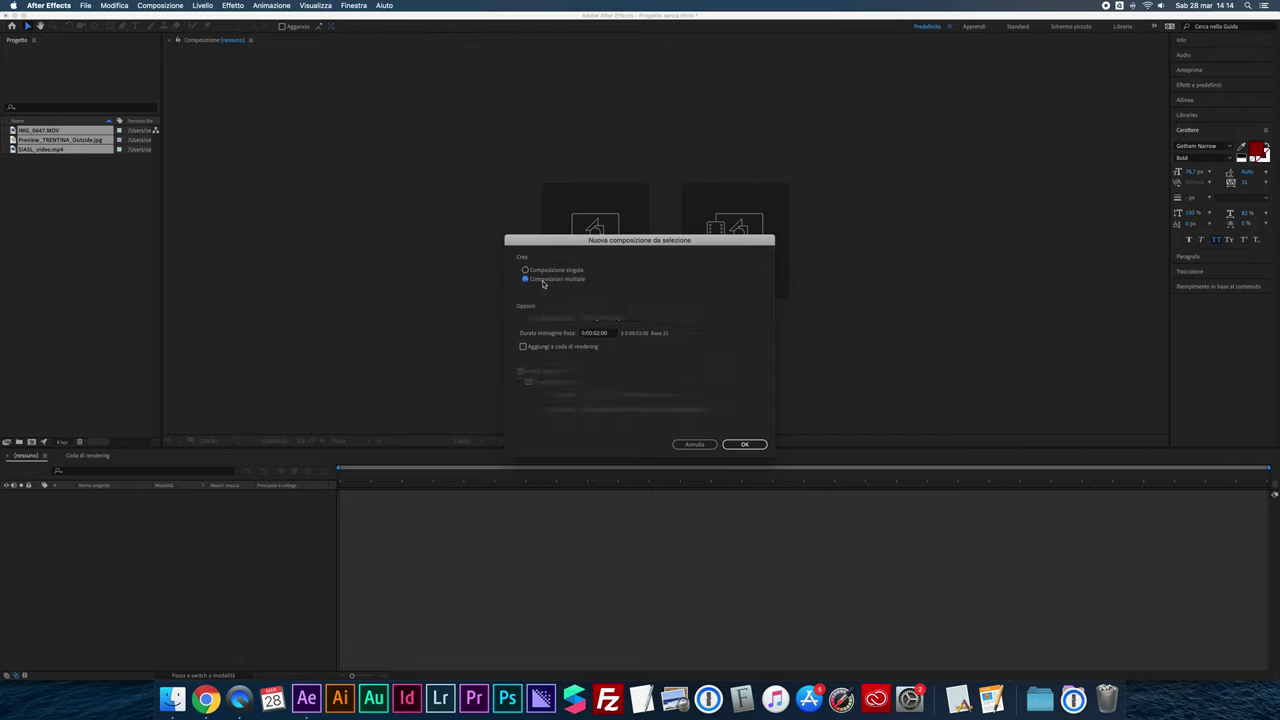
left_click(546, 271)
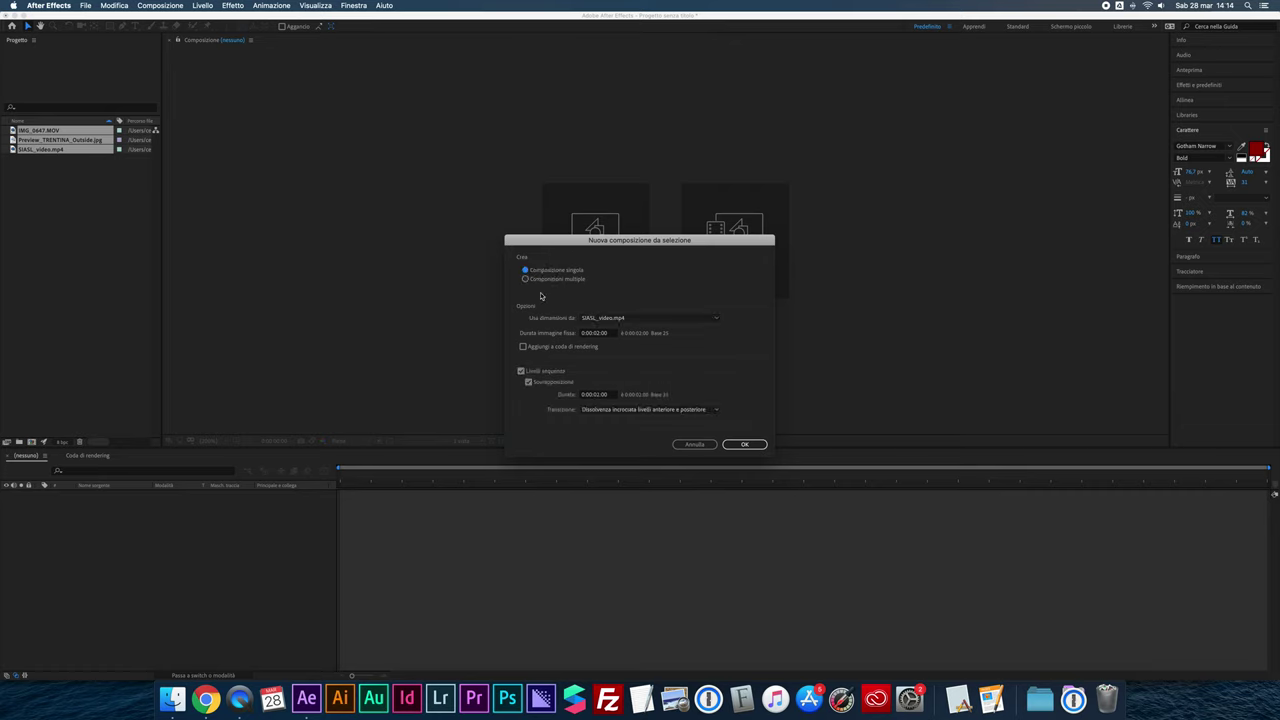
left_click(630, 322)
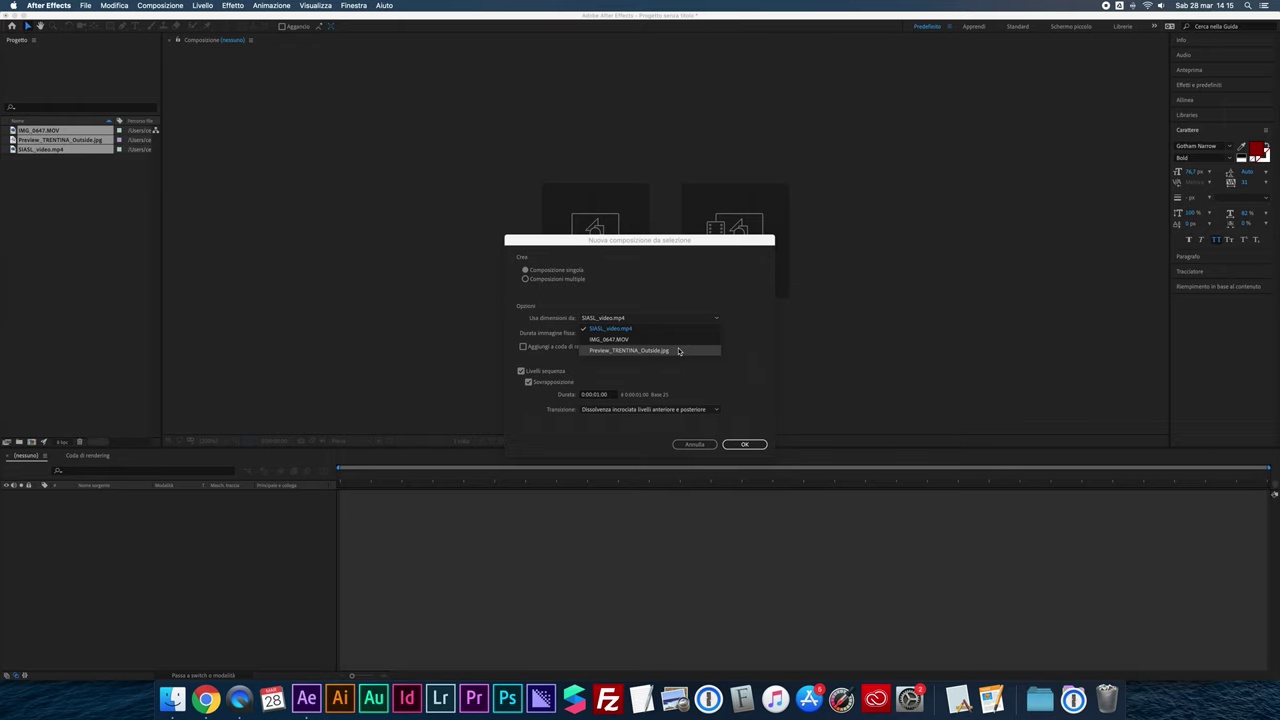
left_click(624, 329)
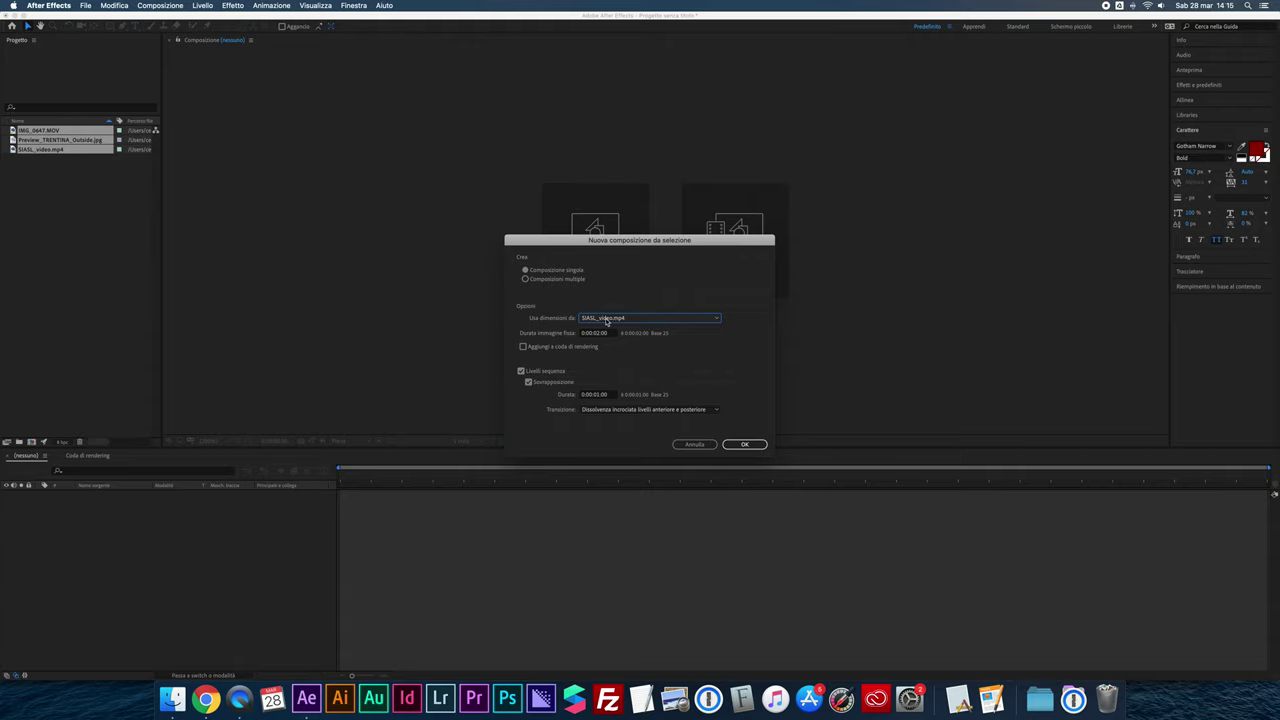
left_click(637, 321)
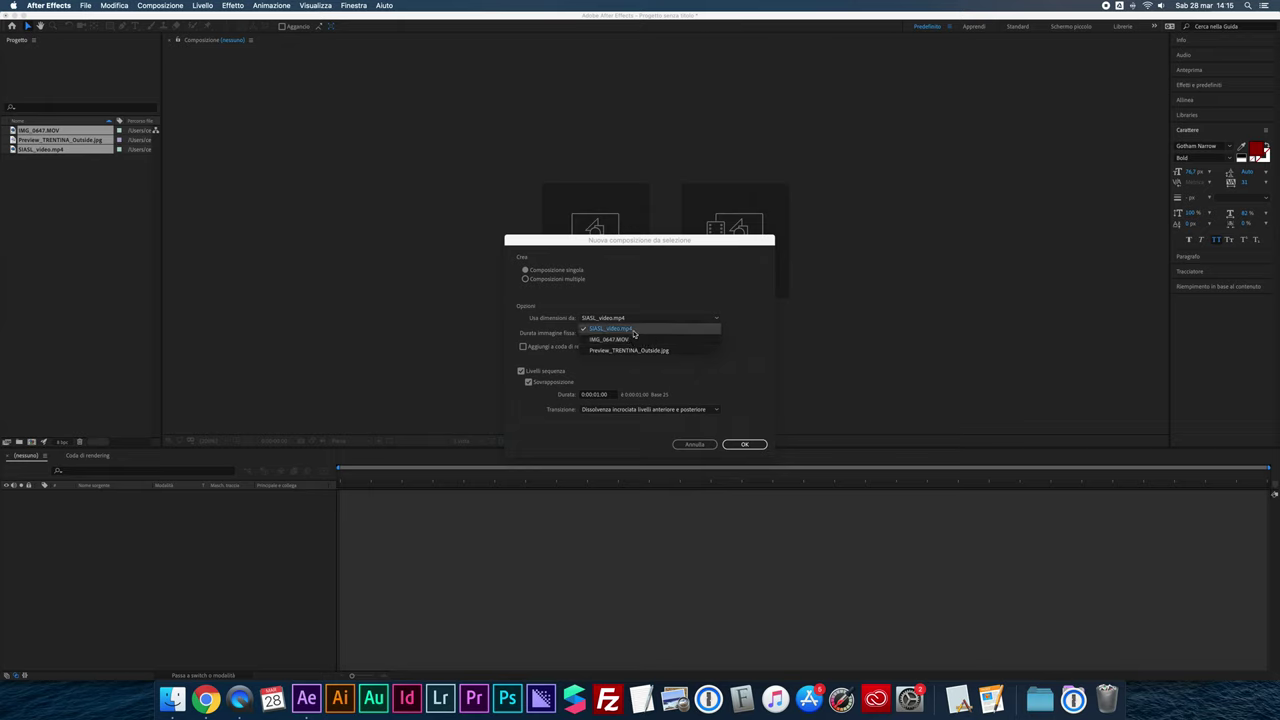
left_click(645, 332)
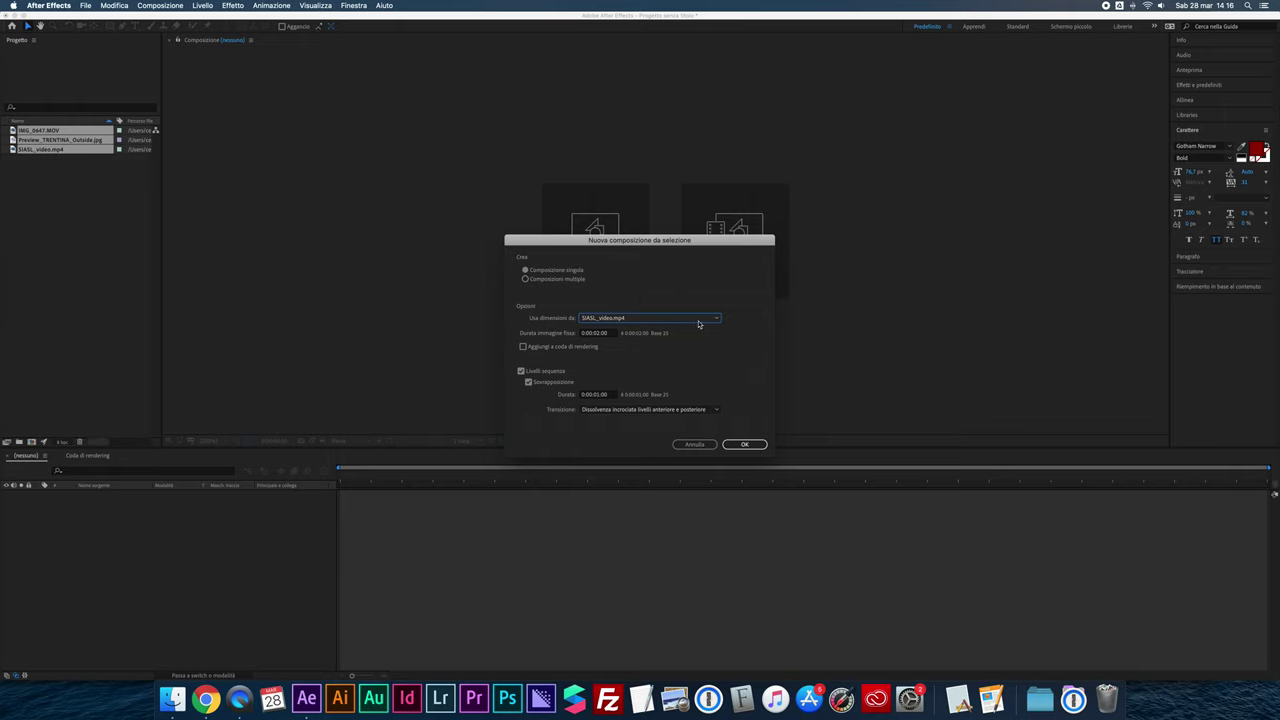
Step: Set the still image duration to 0:00:05:00
left_click(597, 335)
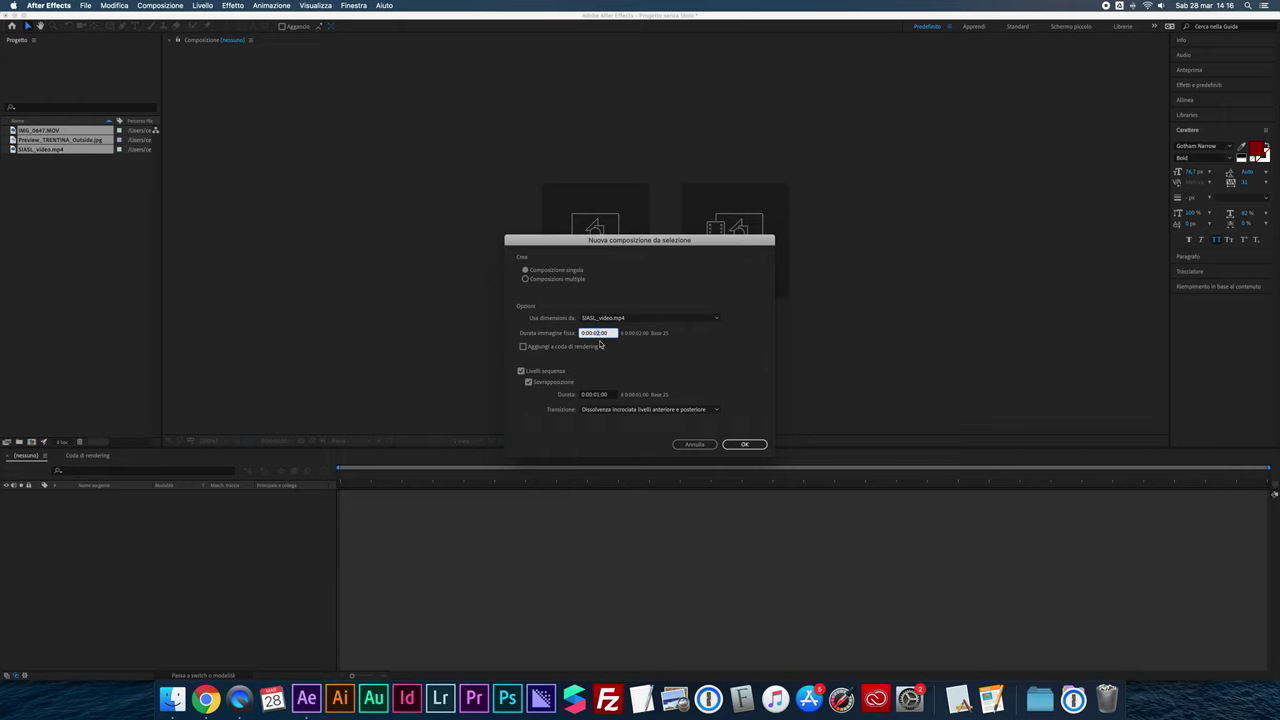
type("500")
left_click(697, 350)
Step: Enable Sequence Layers with a 0:00:02:00 overlap and show the transition choices
left_click(544, 376)
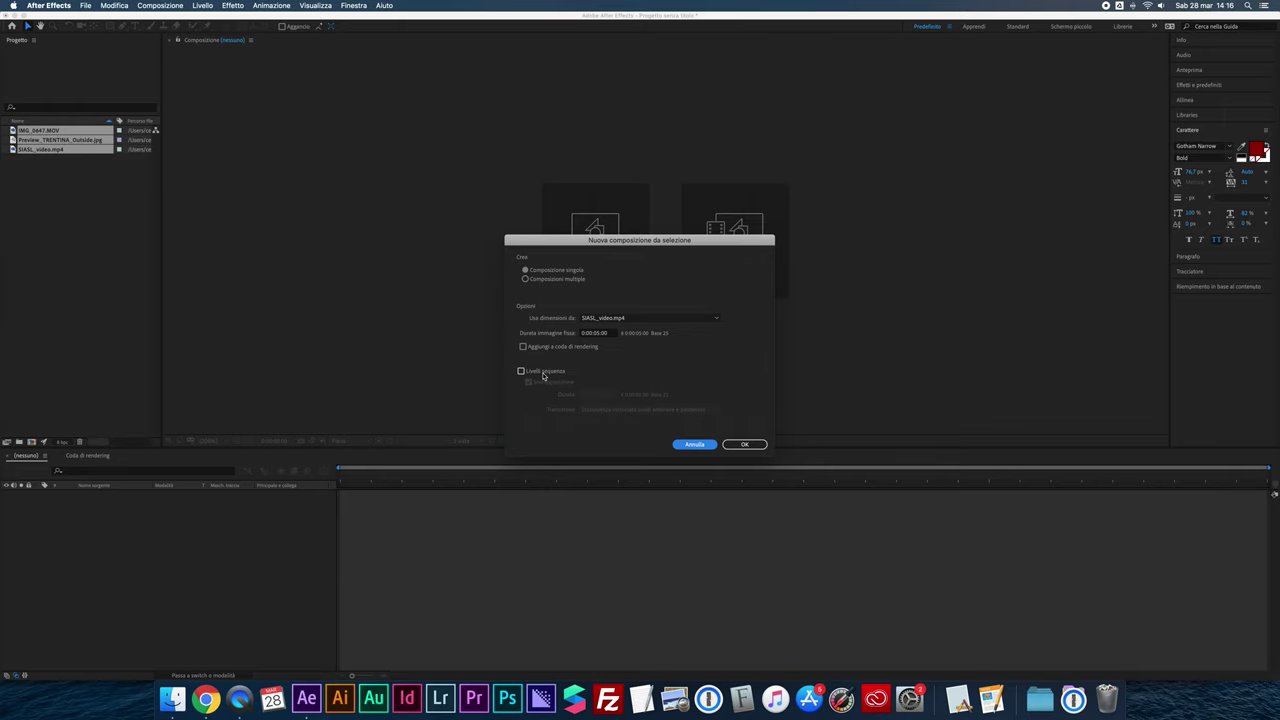
left_click(542, 375)
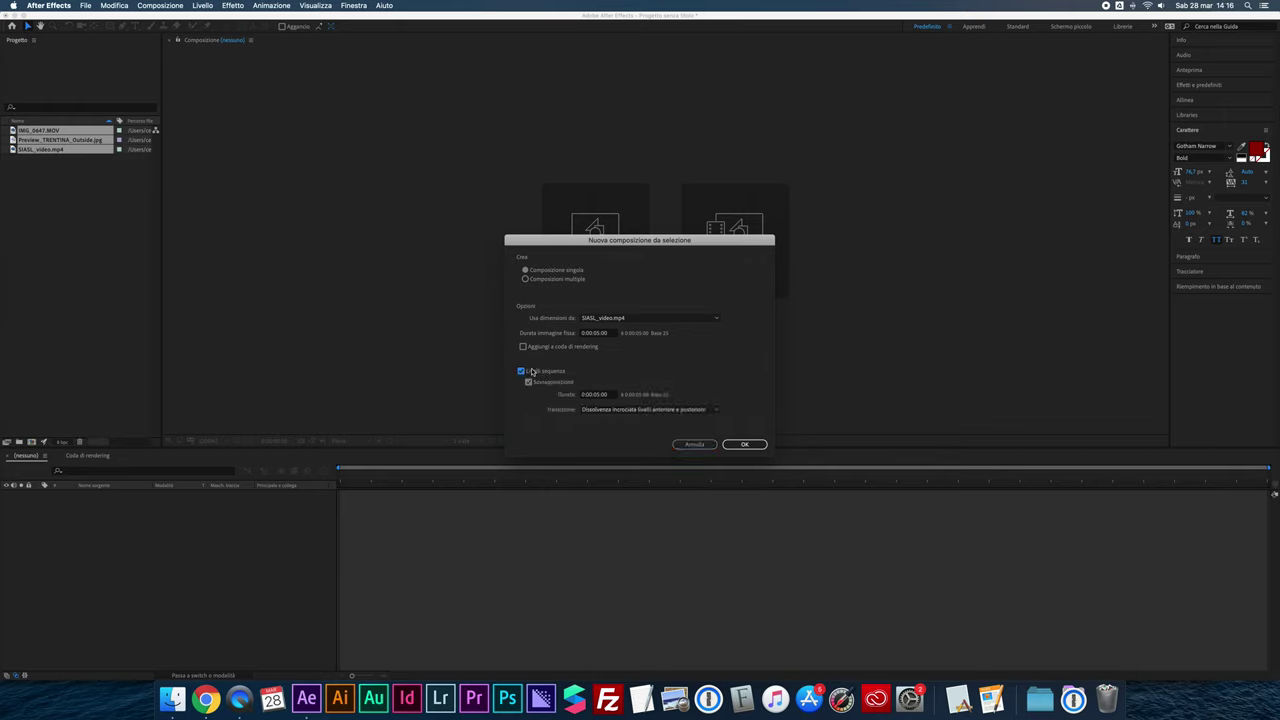
left_click(529, 382)
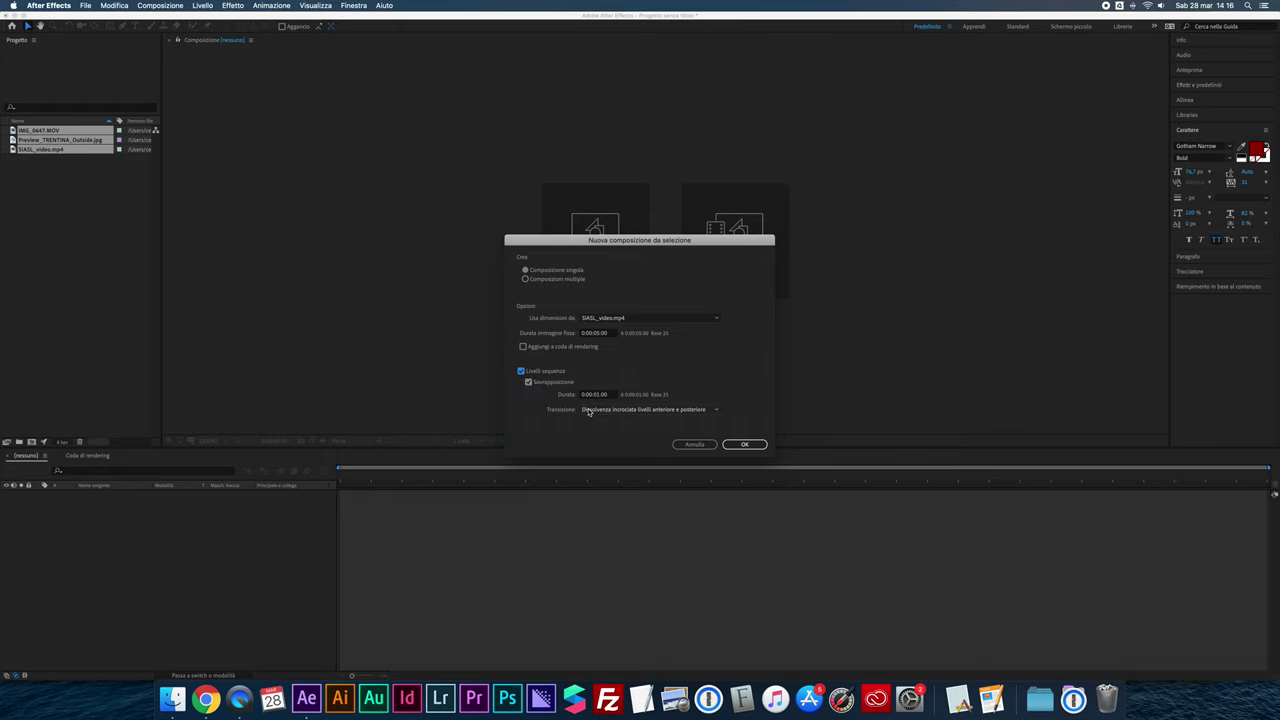
left_click(528, 382)
left_click(599, 397)
type("200")
key("Tab")
left_click(622, 412)
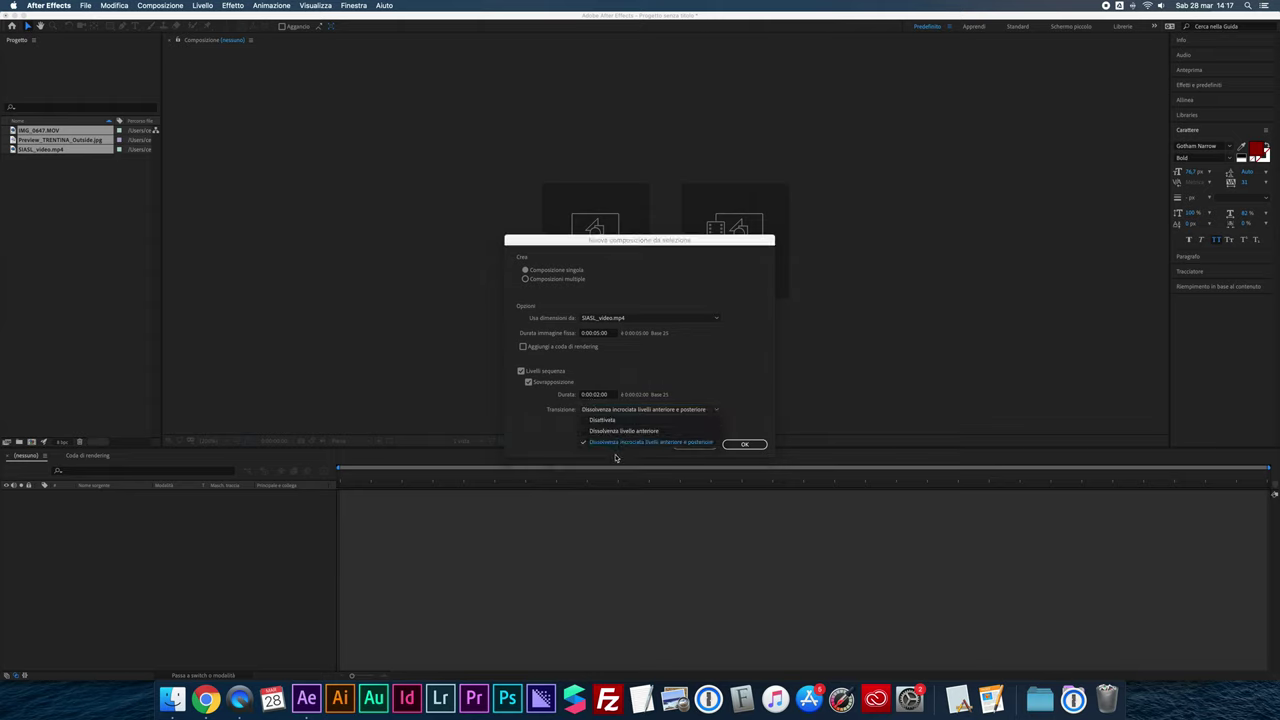